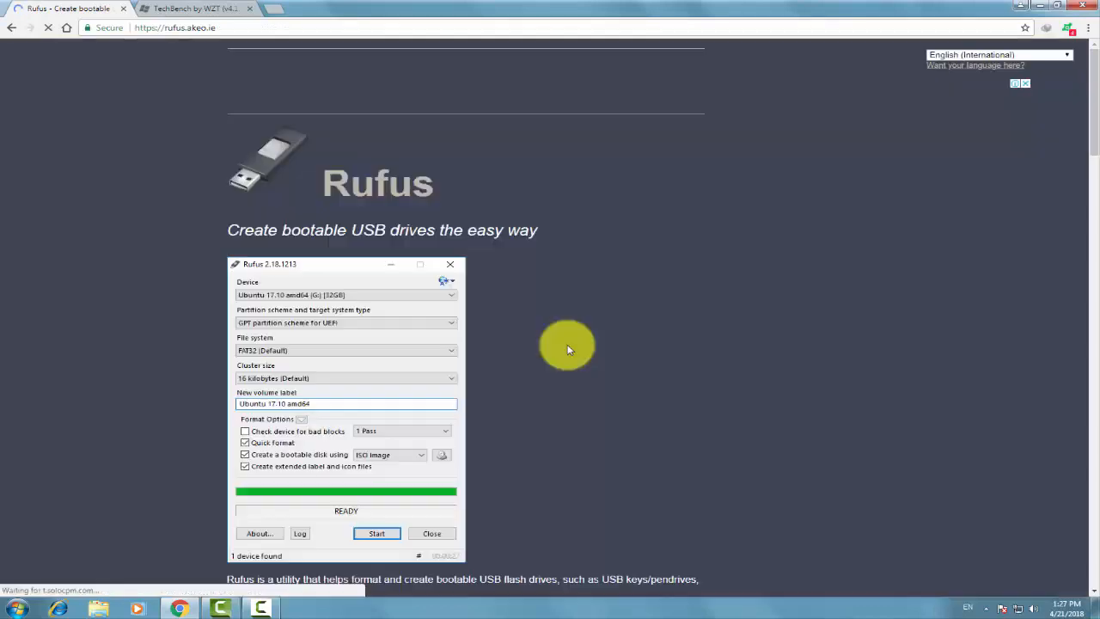
# Download Rufus 2.18 Portable from the Rufus website, saving rufus-2.18p.exe in the Programs download folder.
pyautogui.scroll(-3, 567, 349)
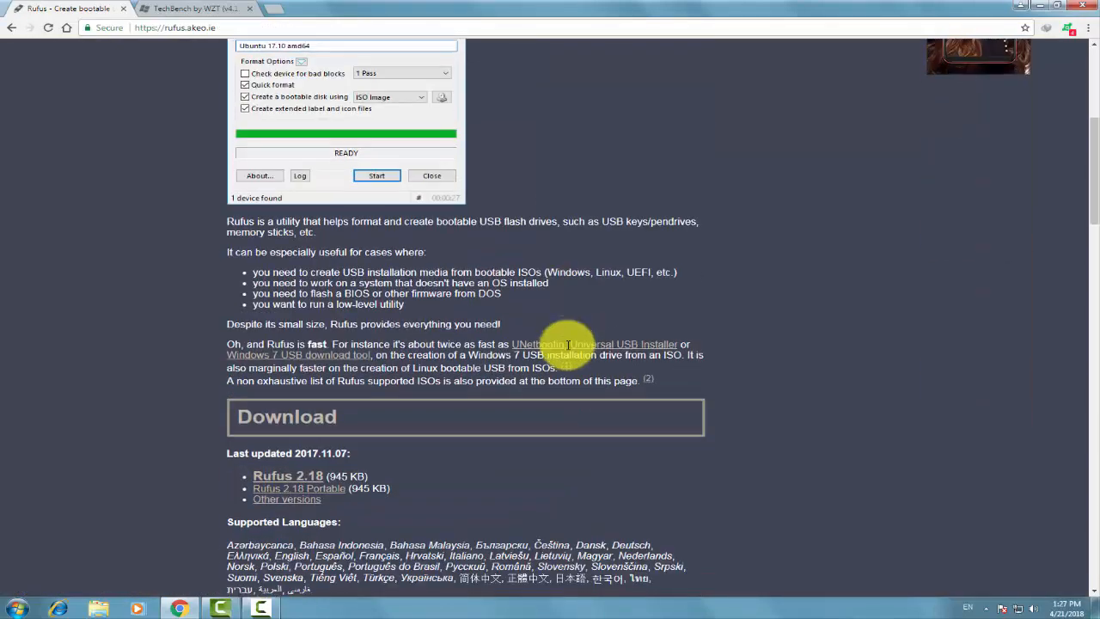
pyautogui.scroll(-2, 567, 347)
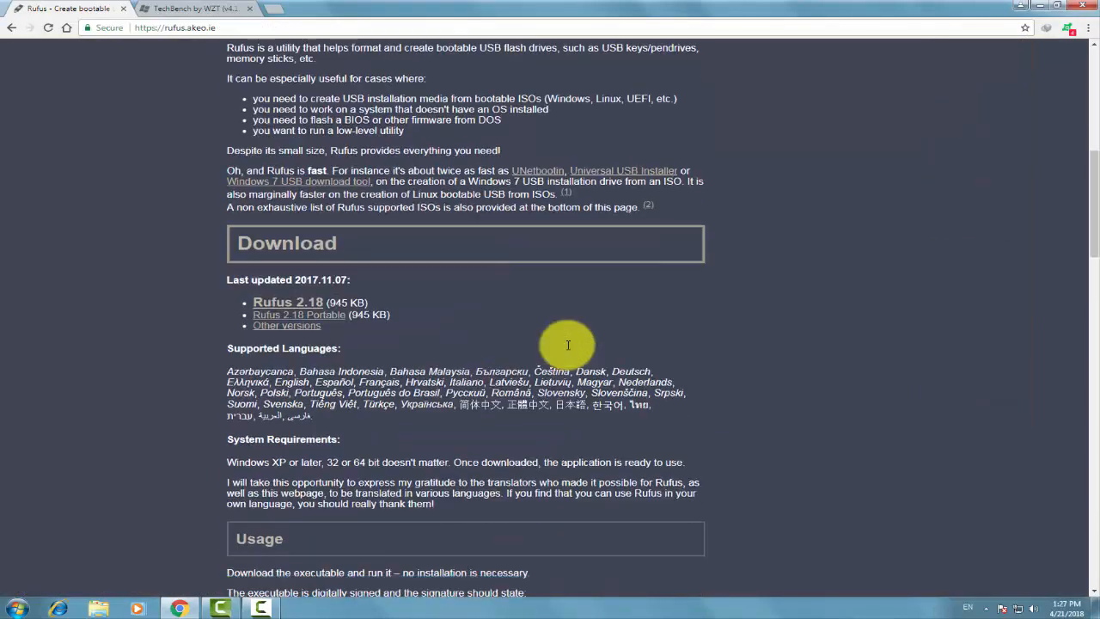
pyautogui.click(320, 315)
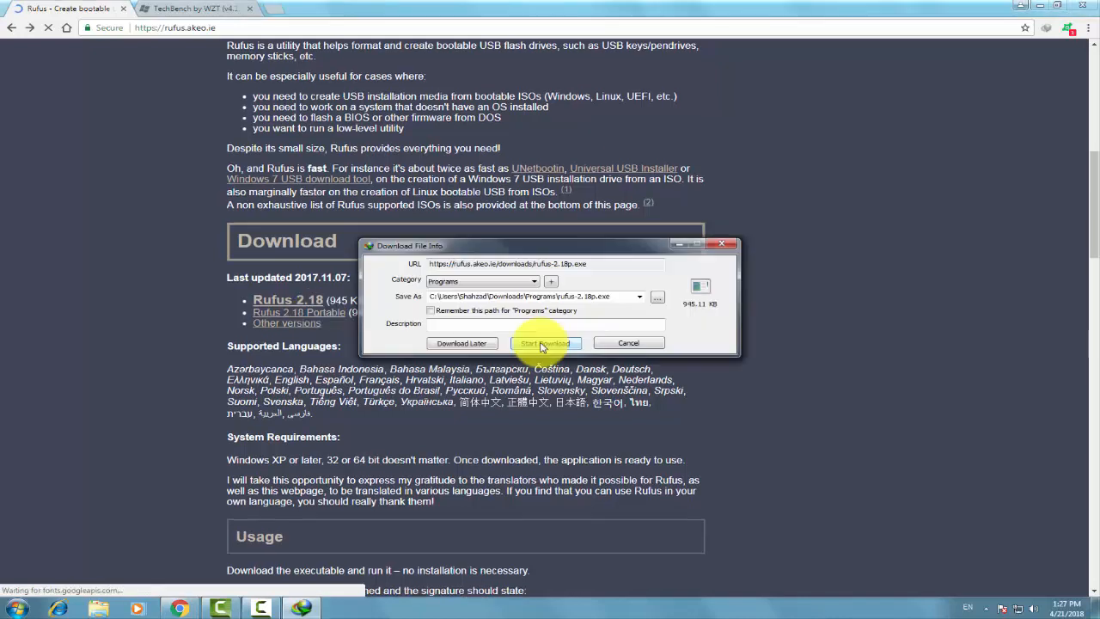
pyautogui.click(541, 343)
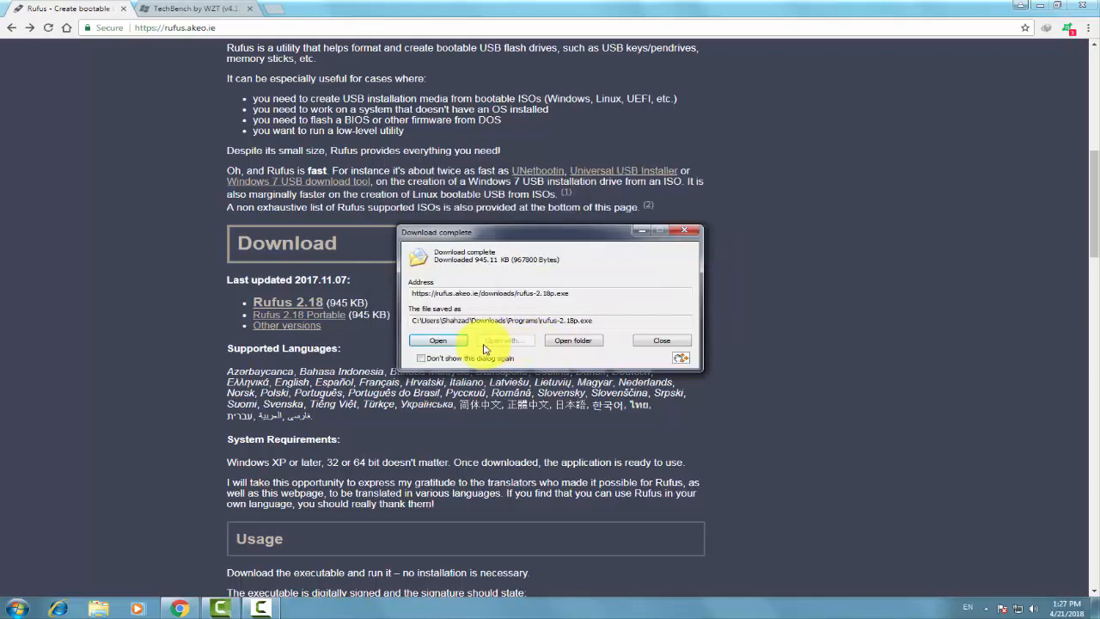
# Run the downloaded rufus-2.18p.exe without allowing online update checks, and minimize its window.
pyautogui.click(438, 340)
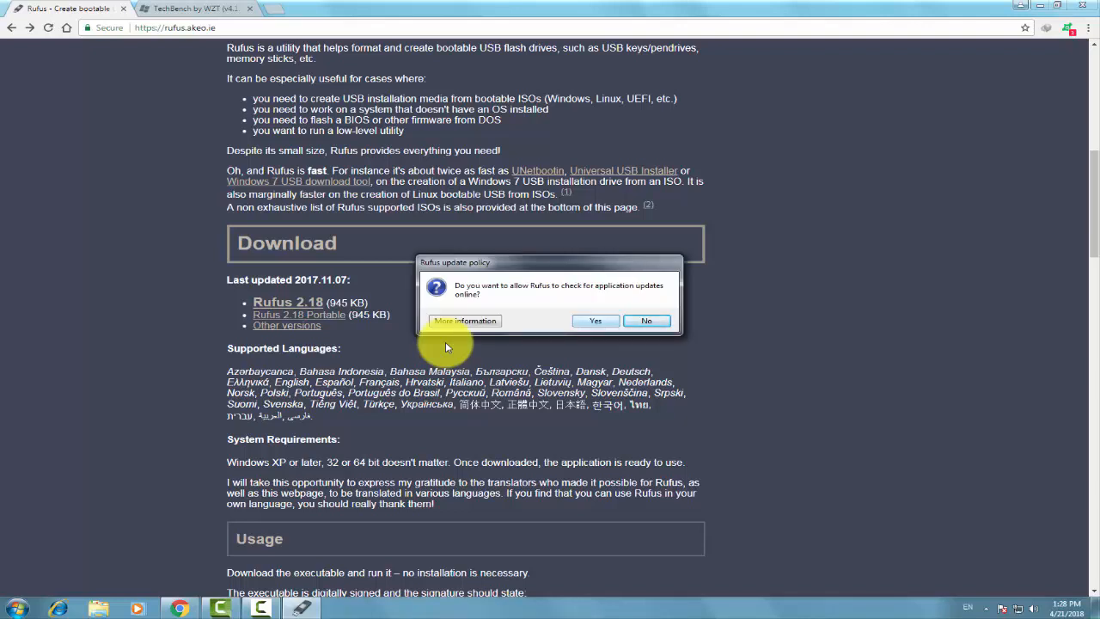
pyautogui.click(648, 323)
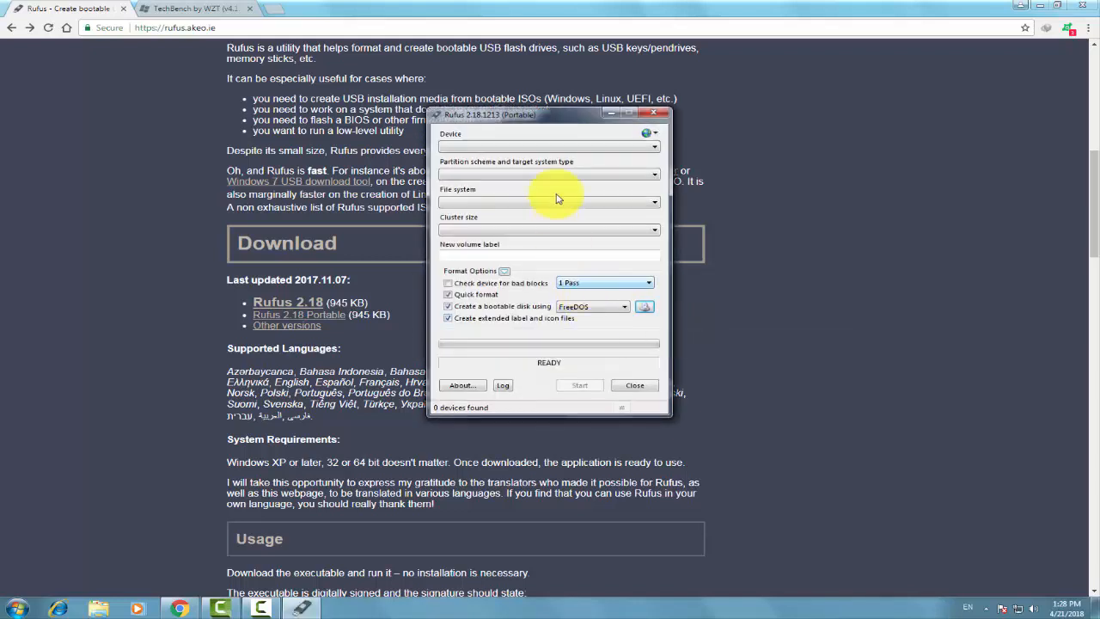
pyautogui.moveTo(561, 117)
pyautogui.mouseDown()
pyautogui.moveTo(426, 115)
pyautogui.moveTo(555, 118)
pyautogui.mouseUp()
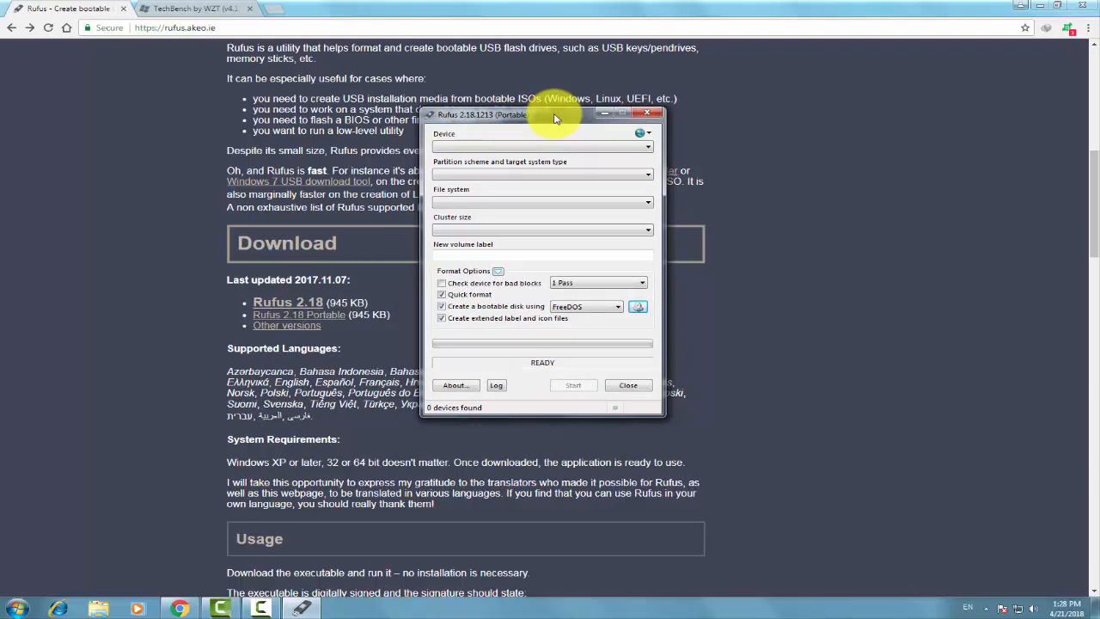
pyautogui.click(601, 114)
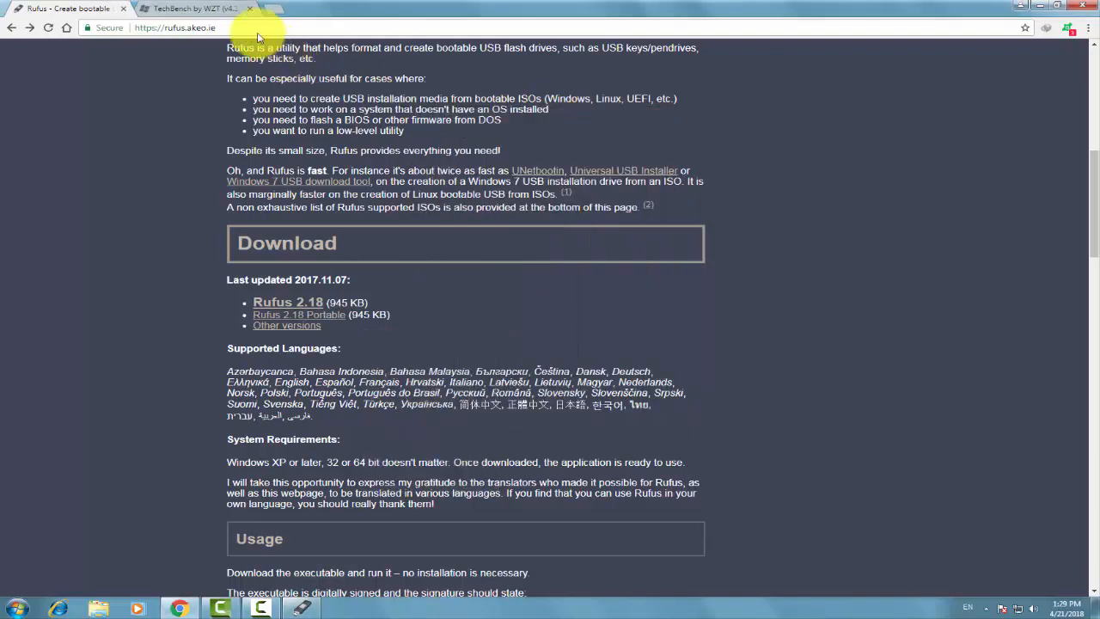
# On the TechBench page, choose type Windows (Final), version Windows 7 SP1 (build 7601) and edition Windows 7 Ultimate SP1.
pyautogui.click(222, 14)
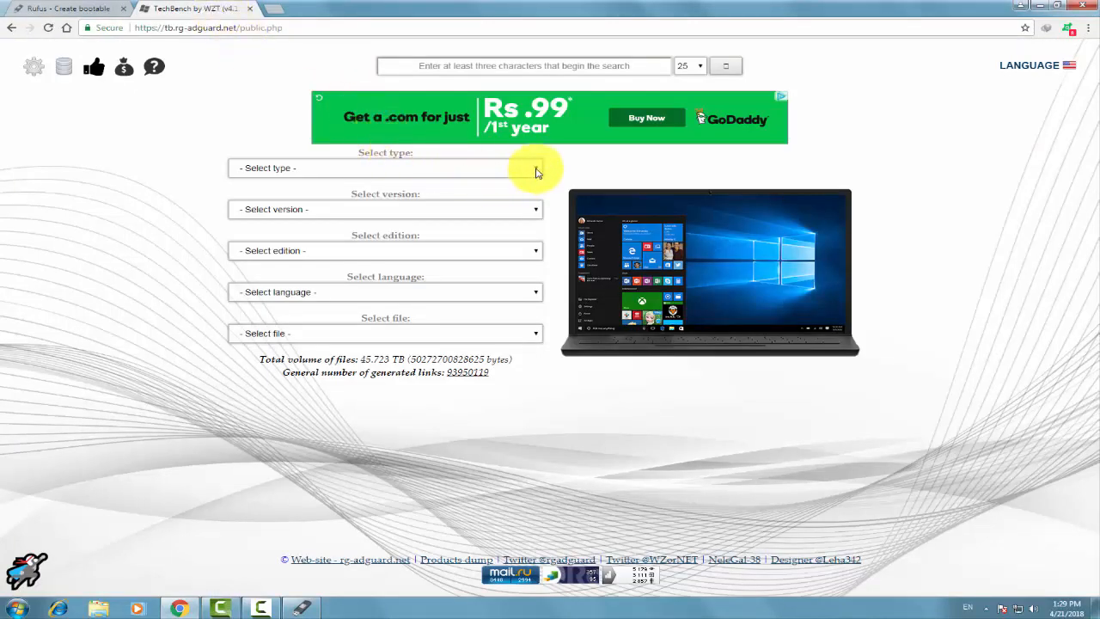
pyautogui.click(536, 172)
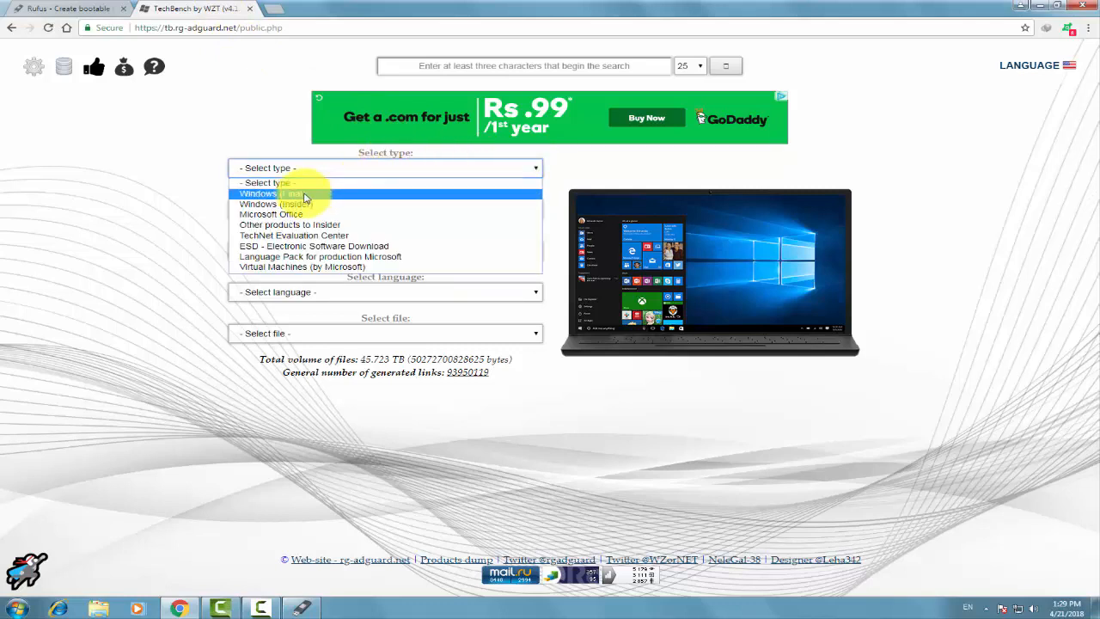
pyautogui.click(304, 194)
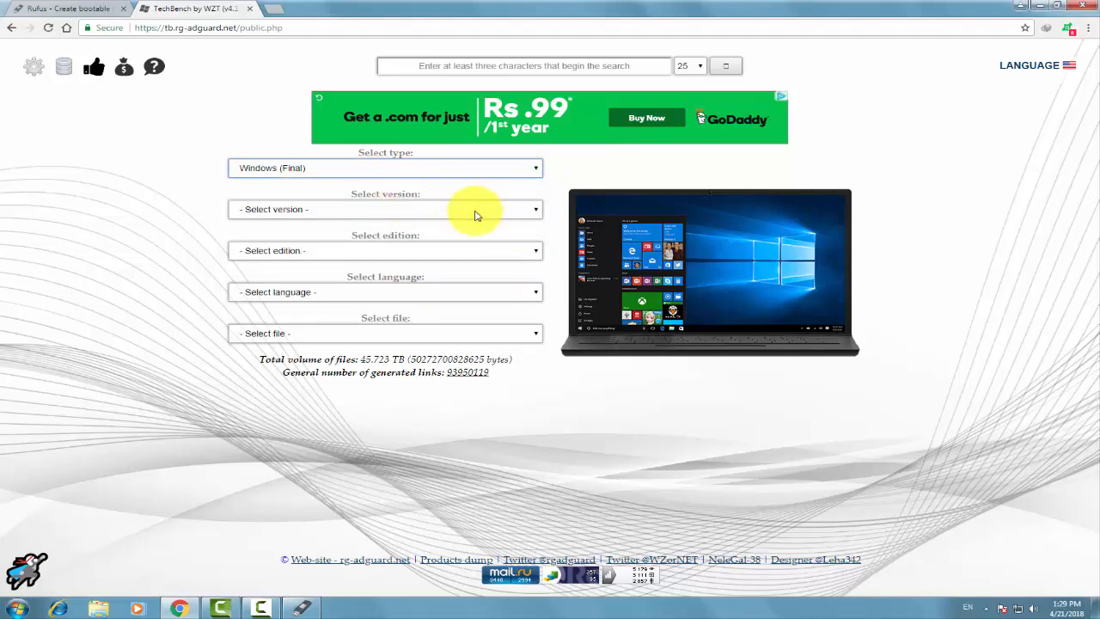
pyautogui.click(536, 214)
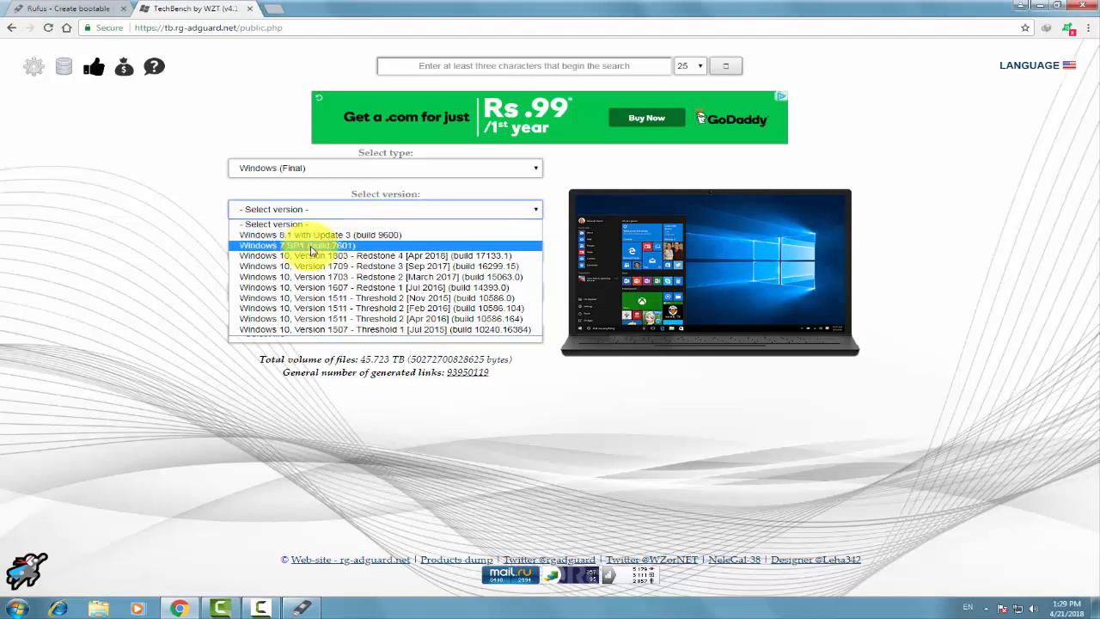
pyautogui.click(311, 246)
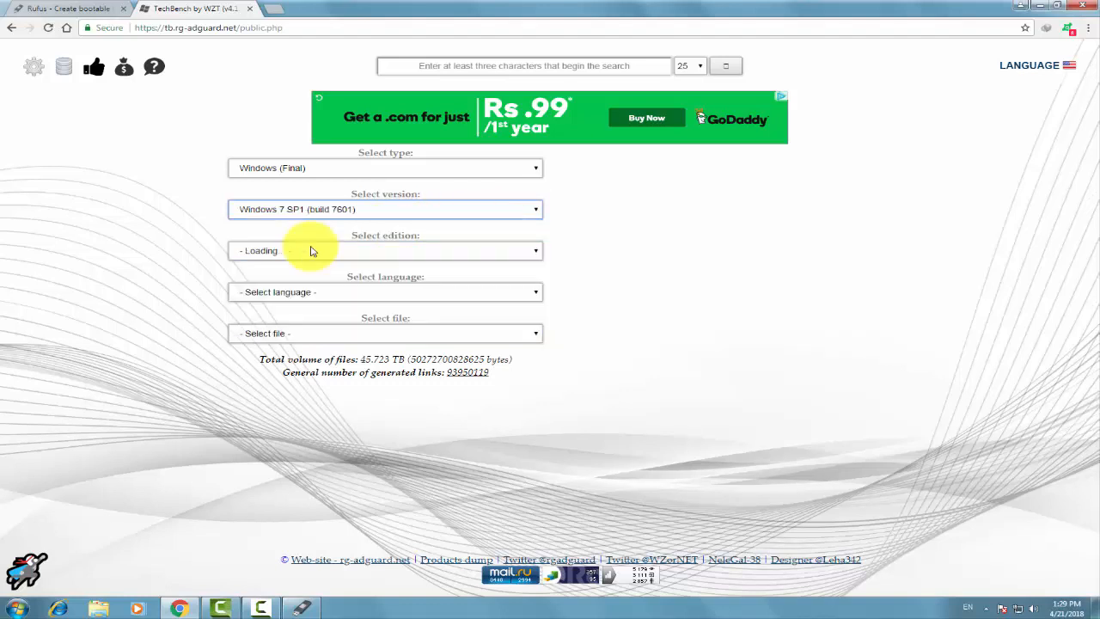
pyautogui.click(536, 254)
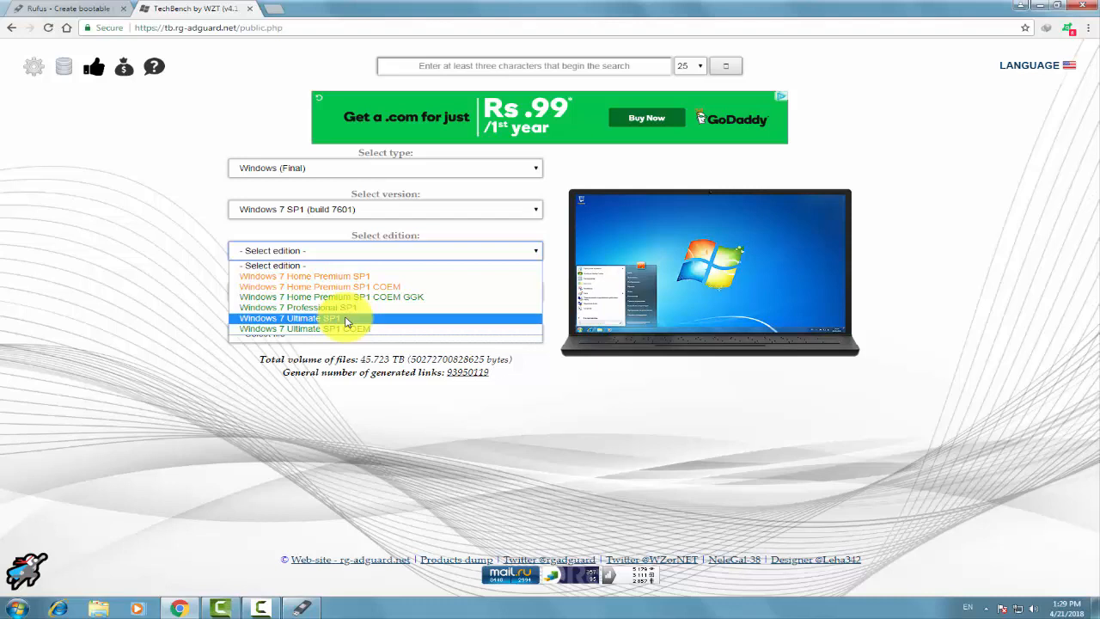
pyautogui.click(347, 319)
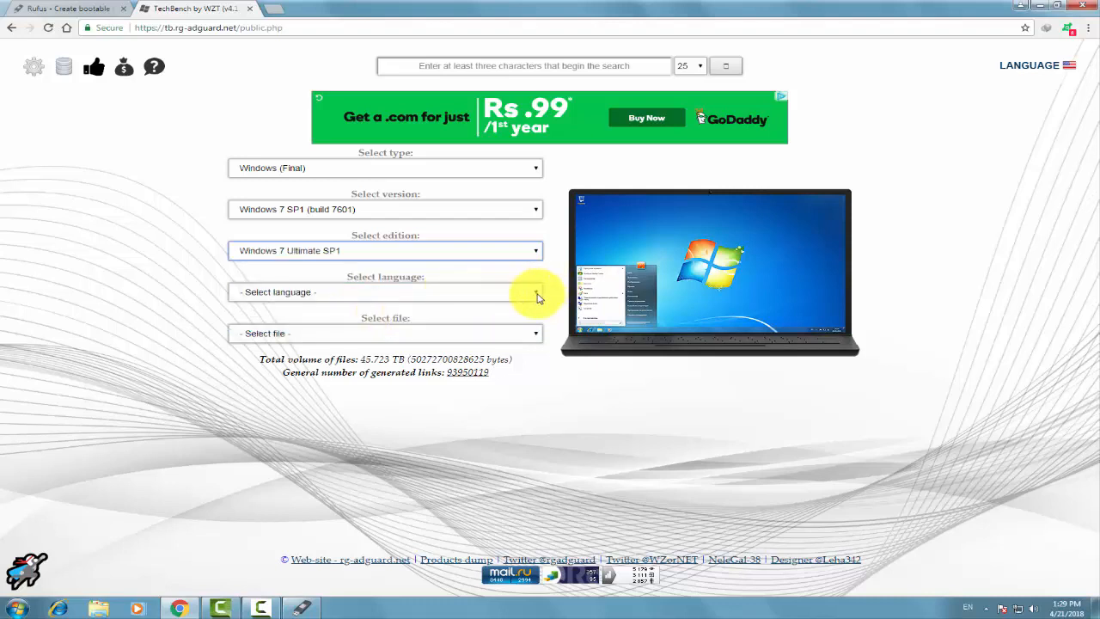
# Set the Windows 7 Ultimate SP1 language to English and choose the file Win7_Ult_SP1_English_x32.iso.
pyautogui.click(536, 293)
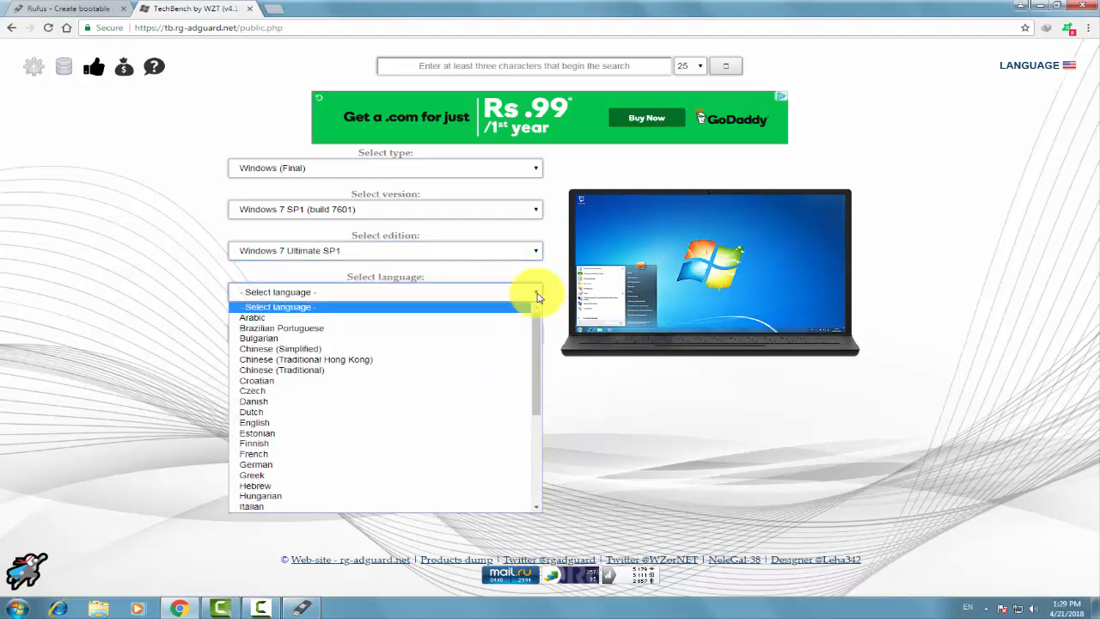
pyautogui.press('e')
pyautogui.press('Return')
pyautogui.click(537, 335)
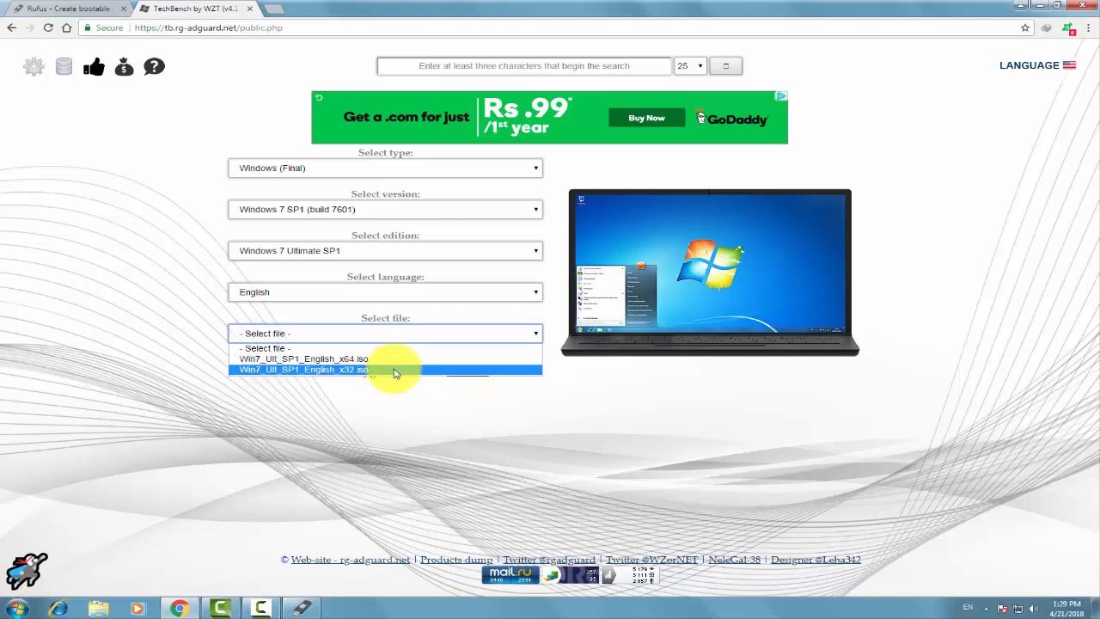
pyautogui.click(395, 373)
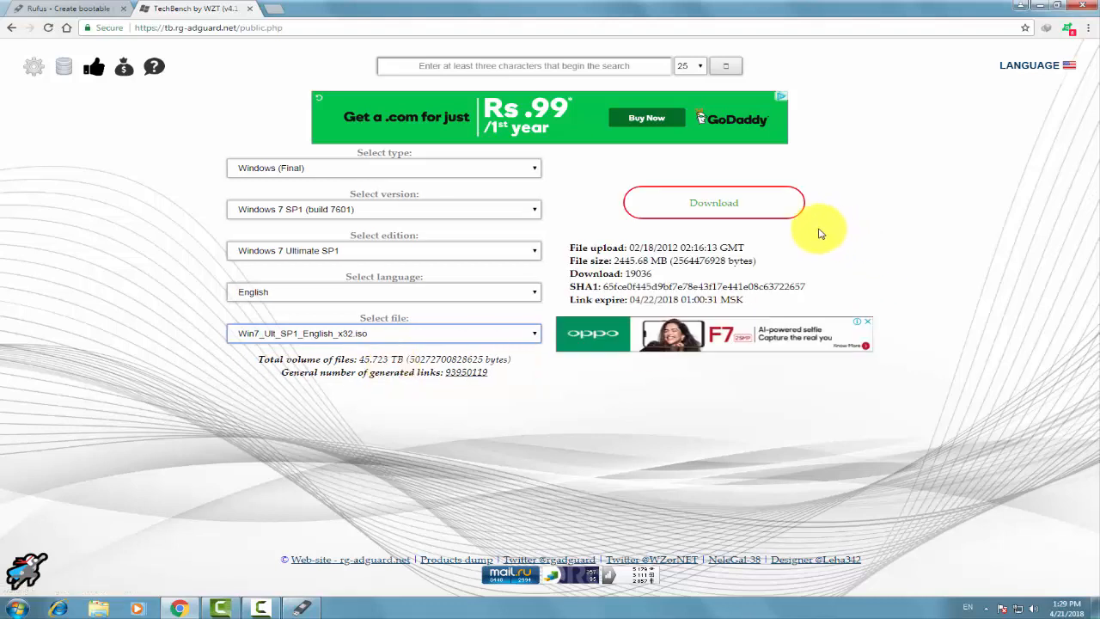
pyautogui.click(719, 211)
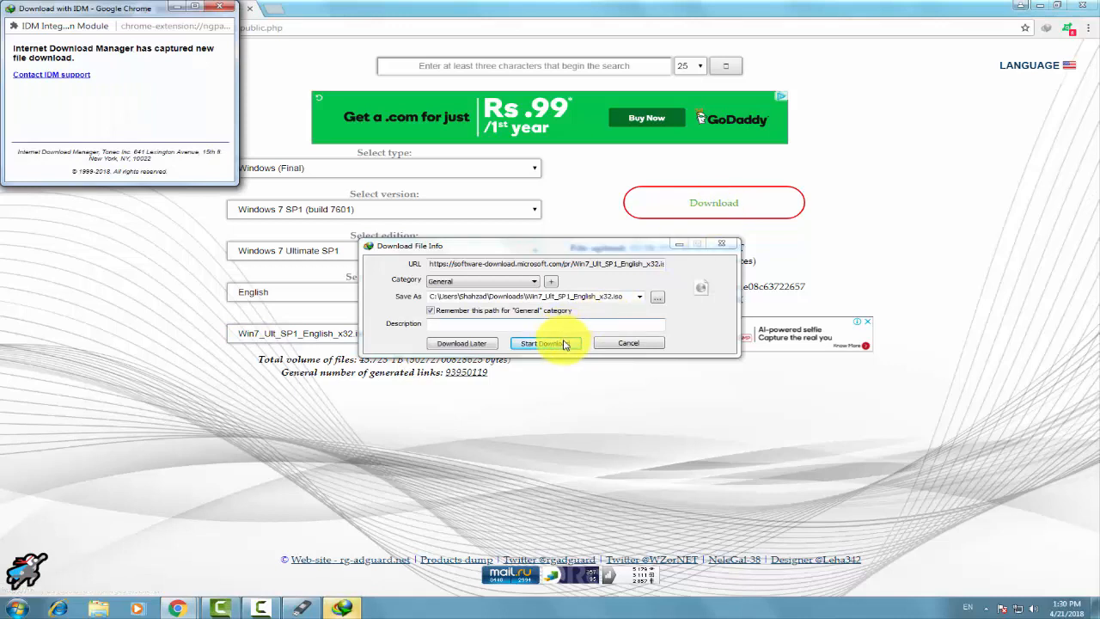
pyautogui.click(550, 346)
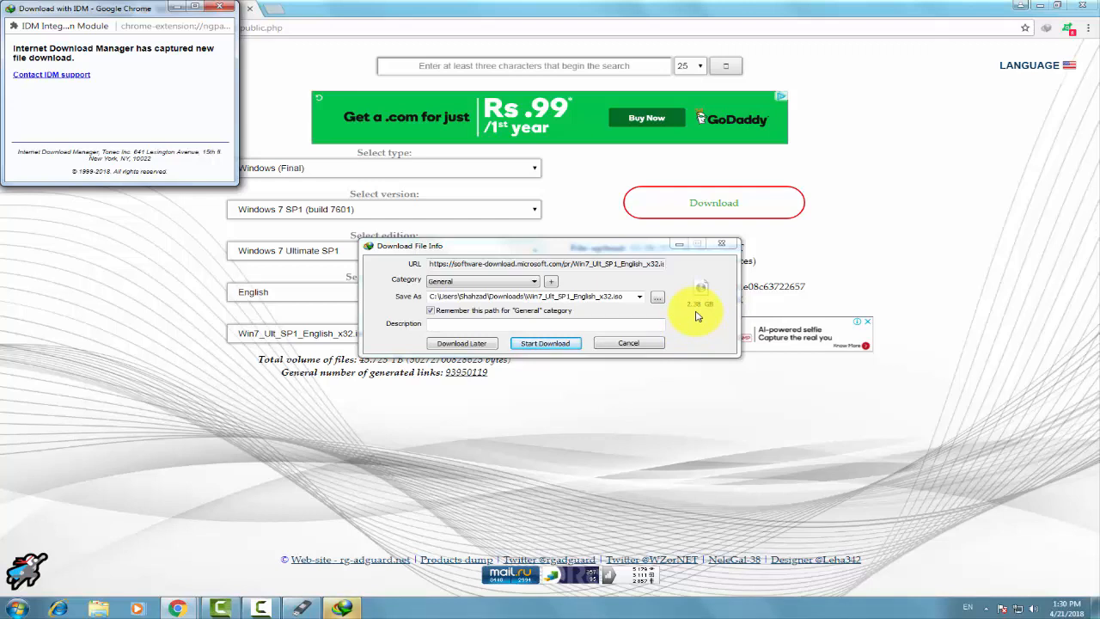
pyautogui.click(624, 343)
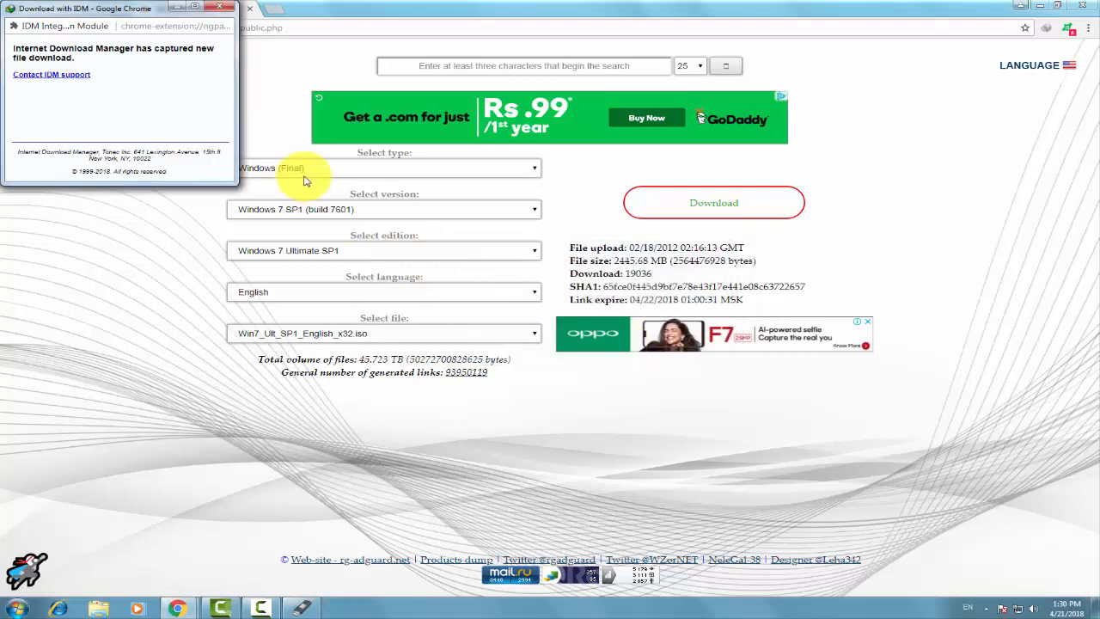
pyautogui.click(228, 8)
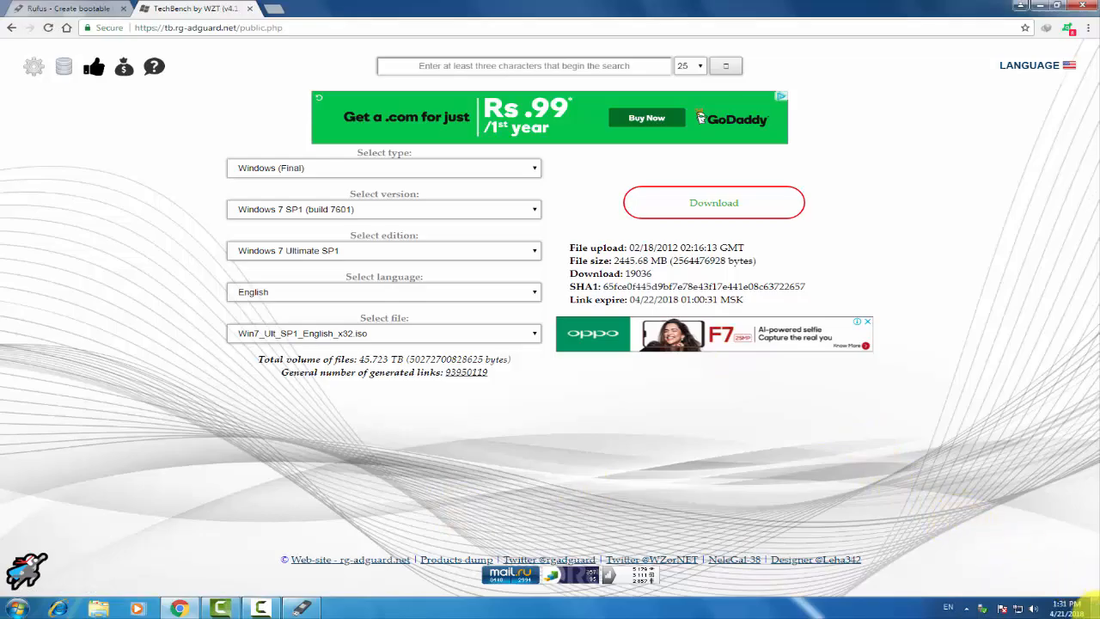
# Switch to Rufus over the cleared desktop and load the Win_7_32Bit disc image from the Softwares\Windows folder on D:.
pyautogui.click(1094, 608)
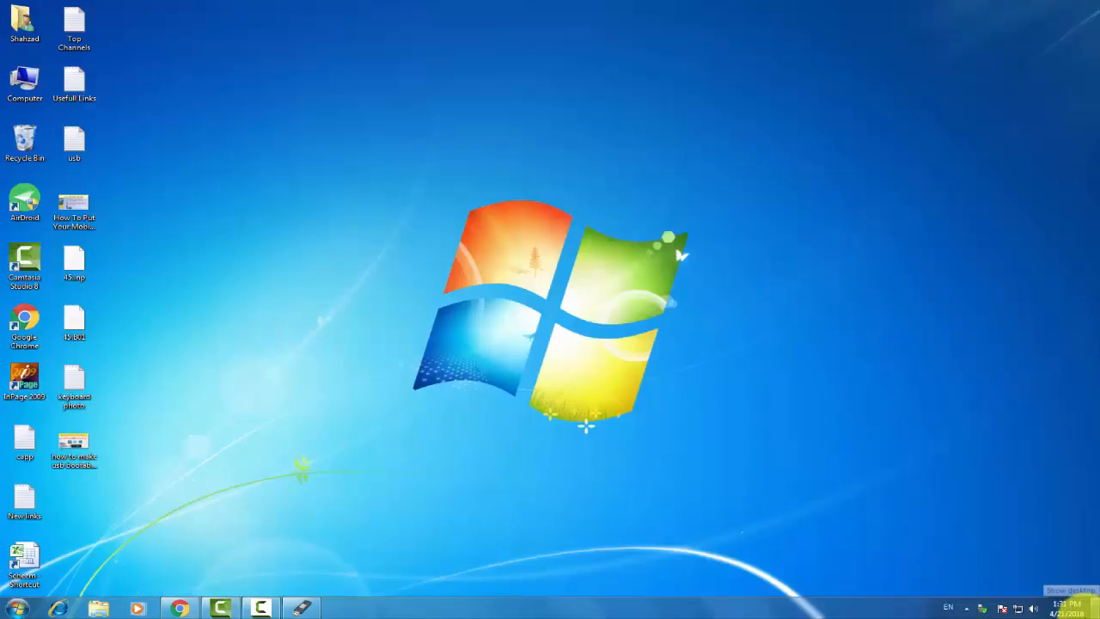
pyautogui.click(311, 607)
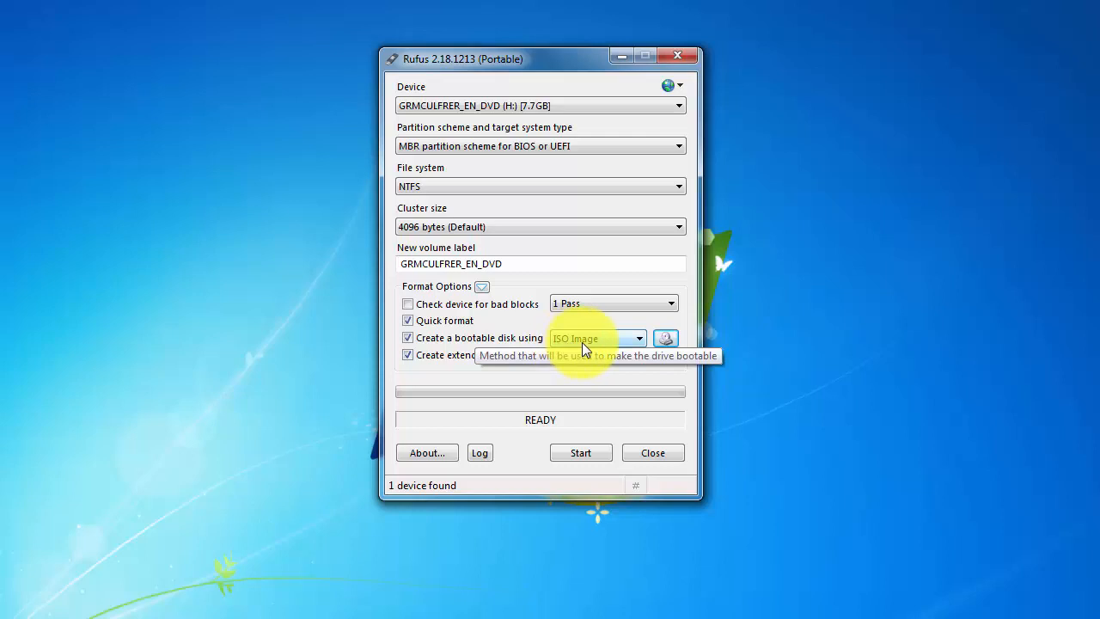
pyautogui.click(665, 338)
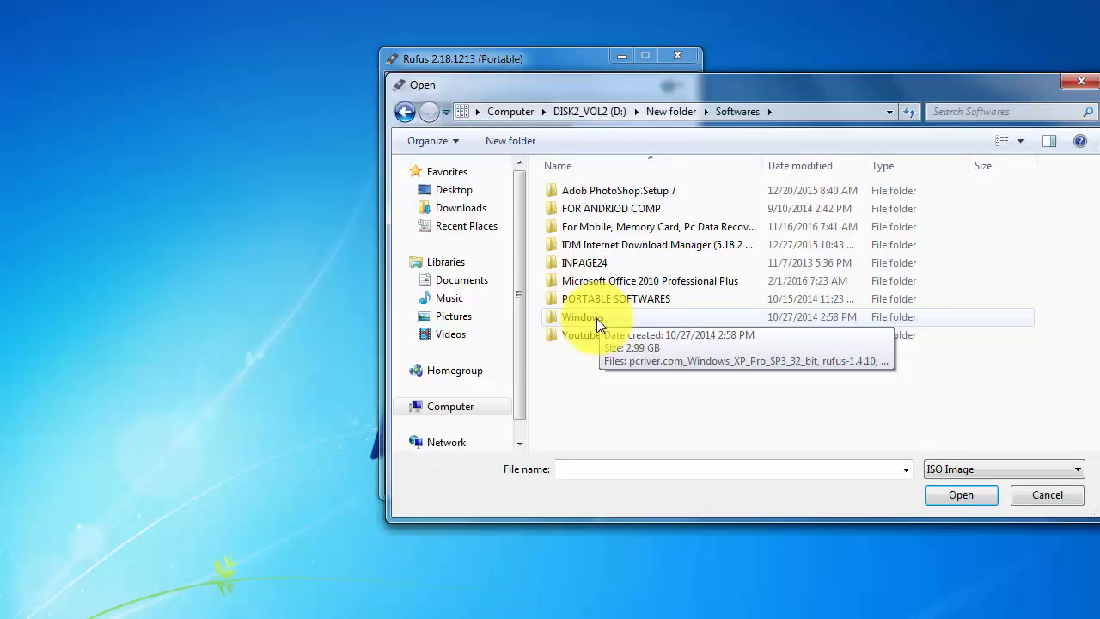
pyautogui.doubleClick(596, 318)
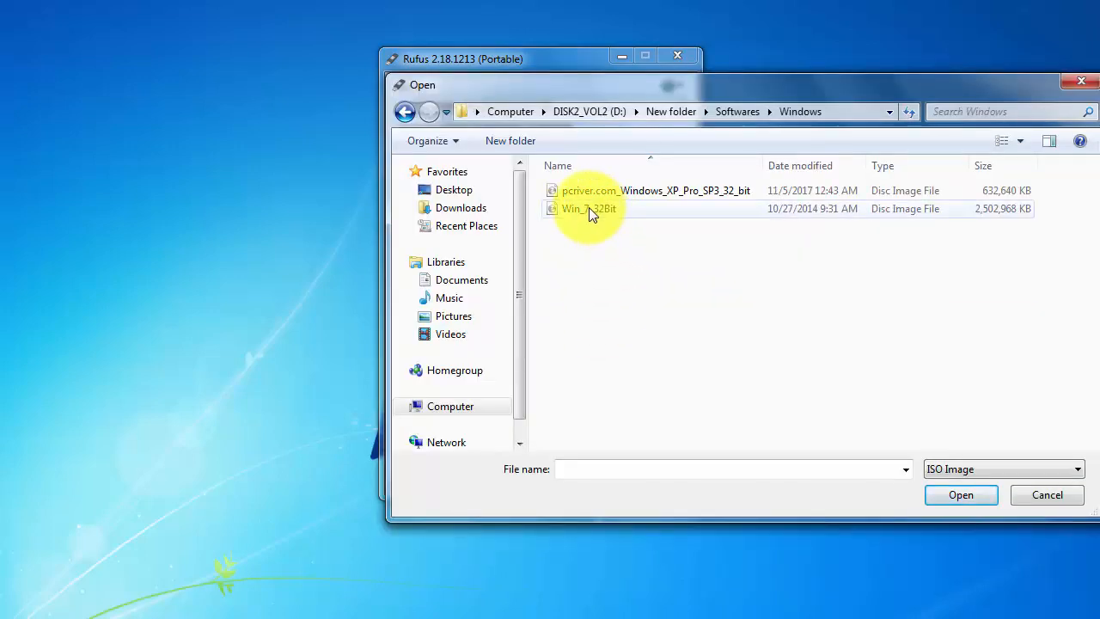
pyautogui.click(589, 208)
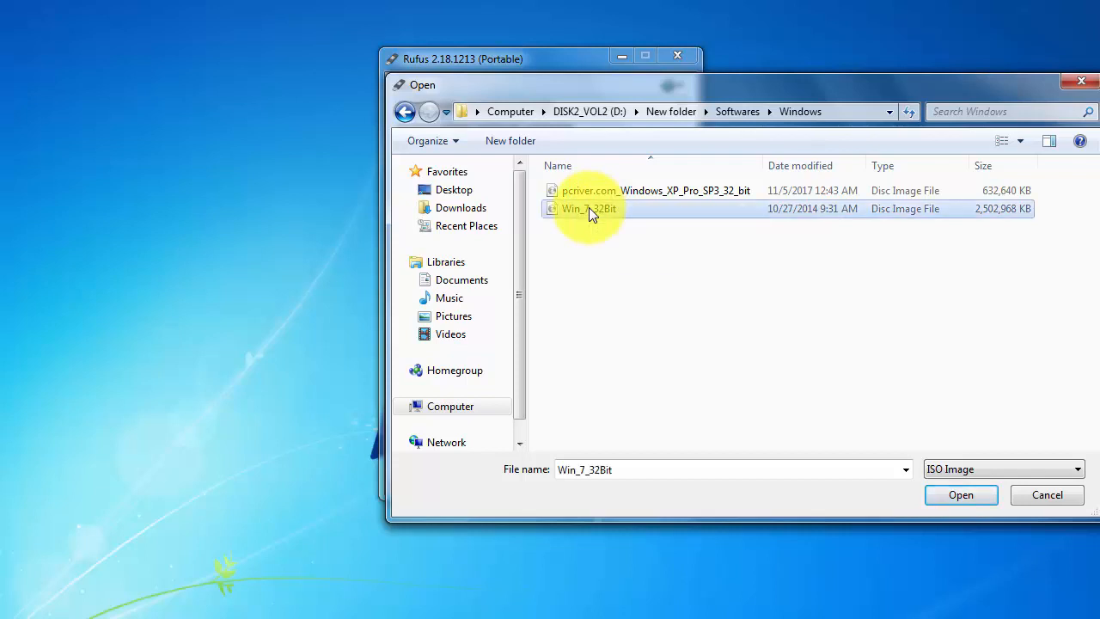
pyautogui.click(953, 498)
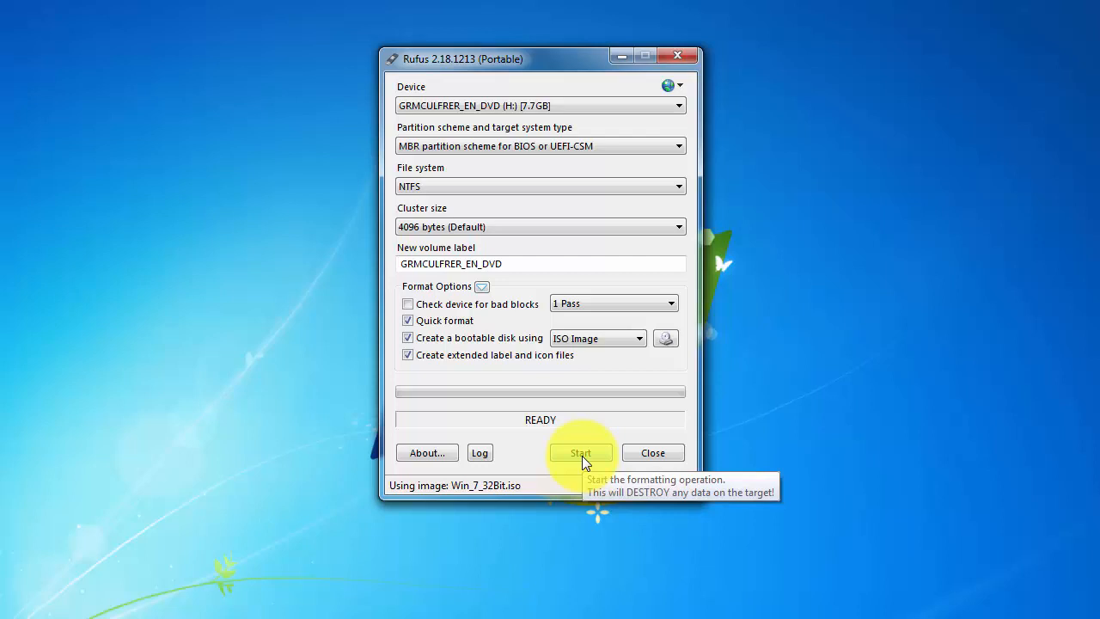
# Start creating the bootable USB on the 7.7GB H: drive and agree to erase all its data.
pyautogui.click(581, 453)
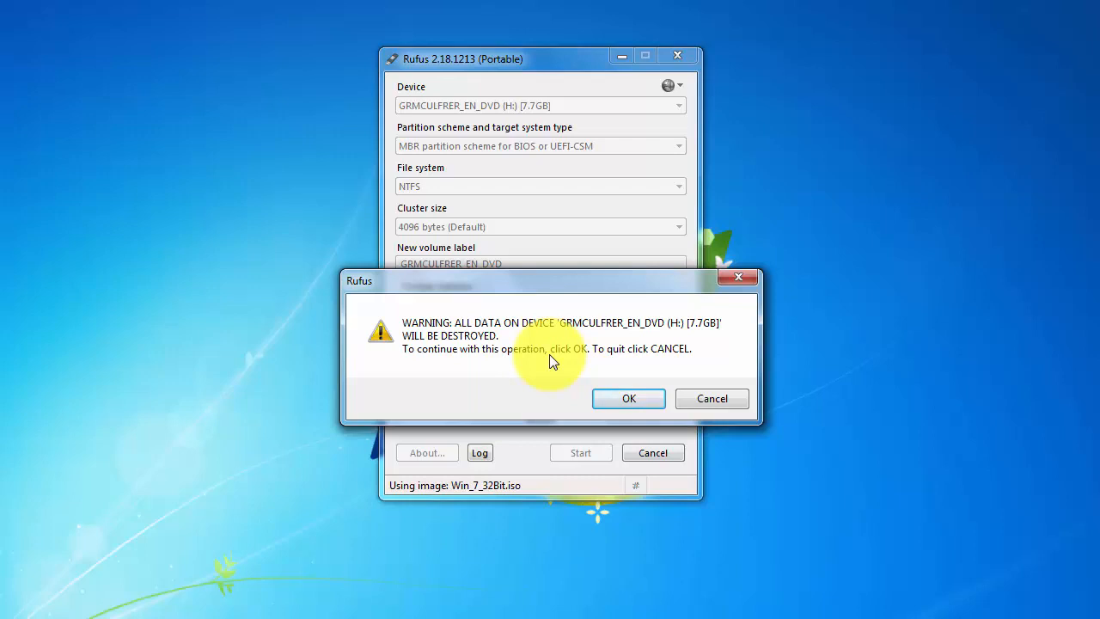
pyautogui.click(616, 396)
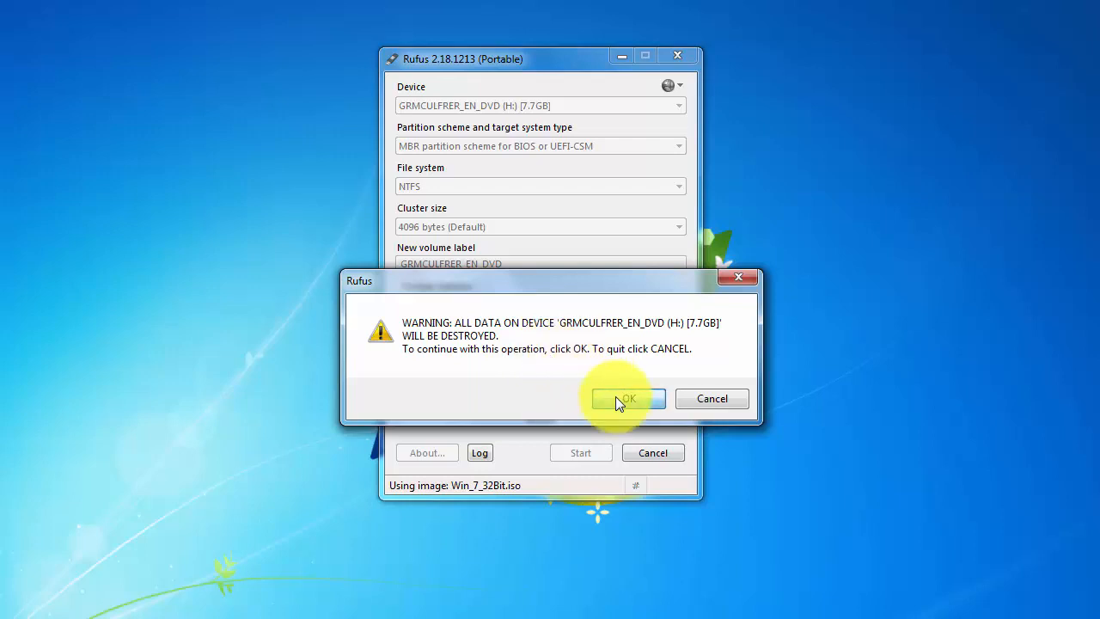